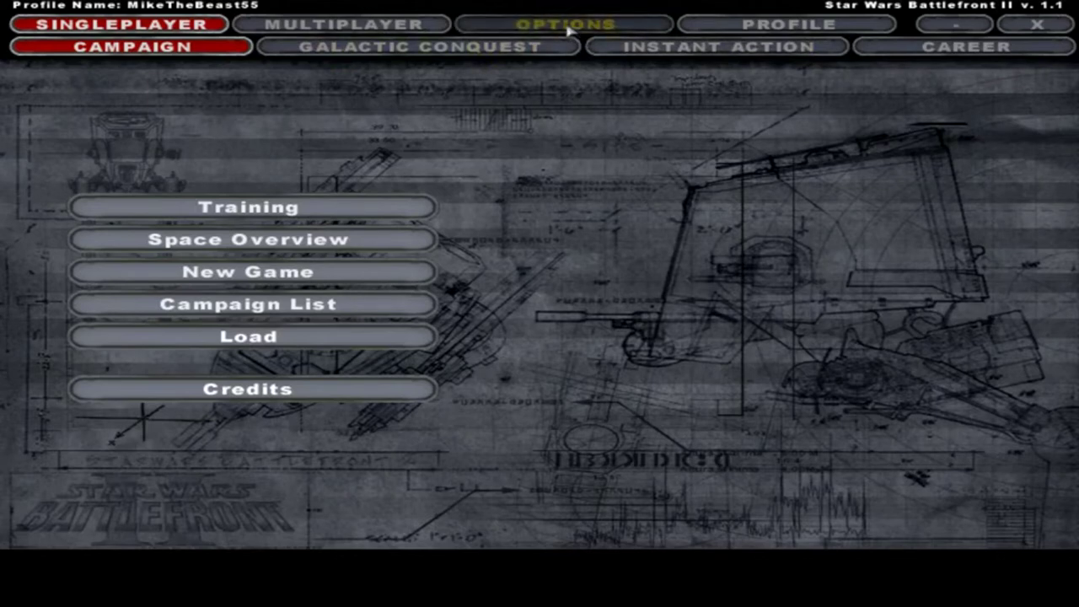
# - Turn off light bloom and antialiasing in the game's video options and accept the settings
pyautogui.click(567, 25)
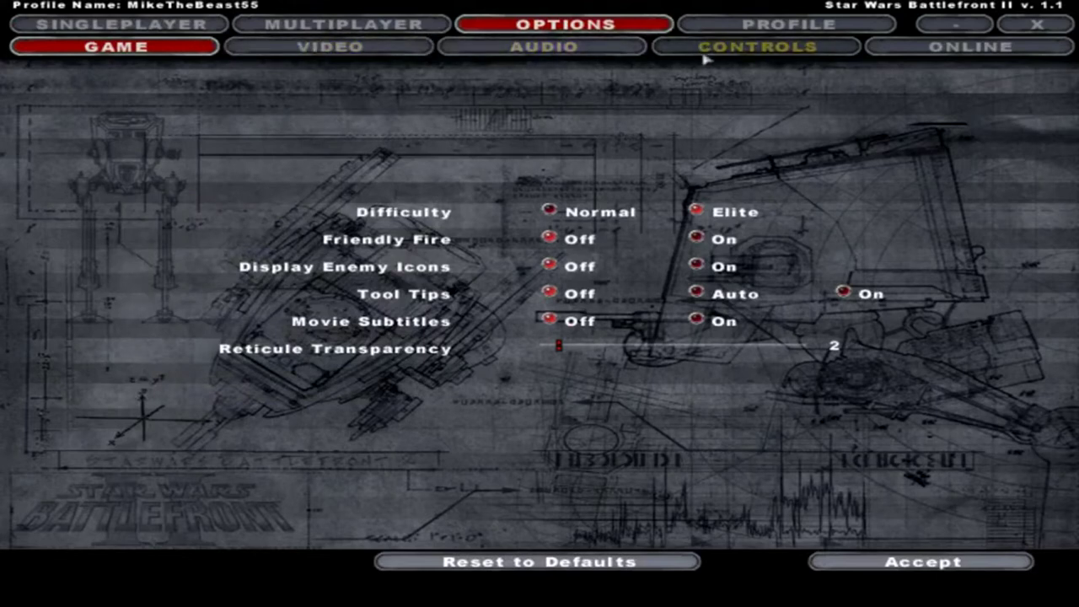
pyautogui.click(381, 48)
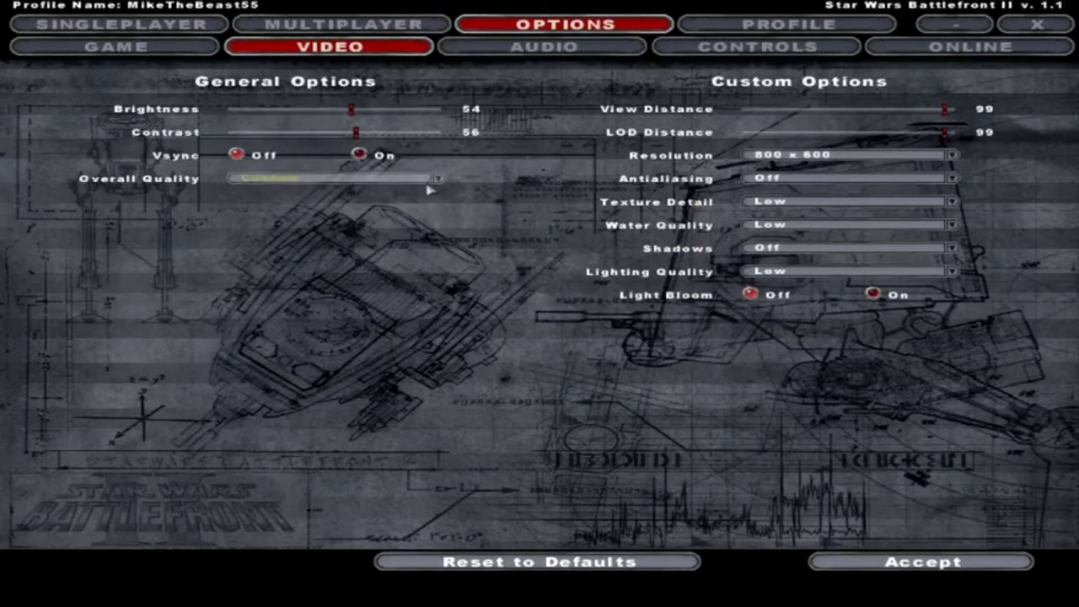
pyautogui.click(873, 294)
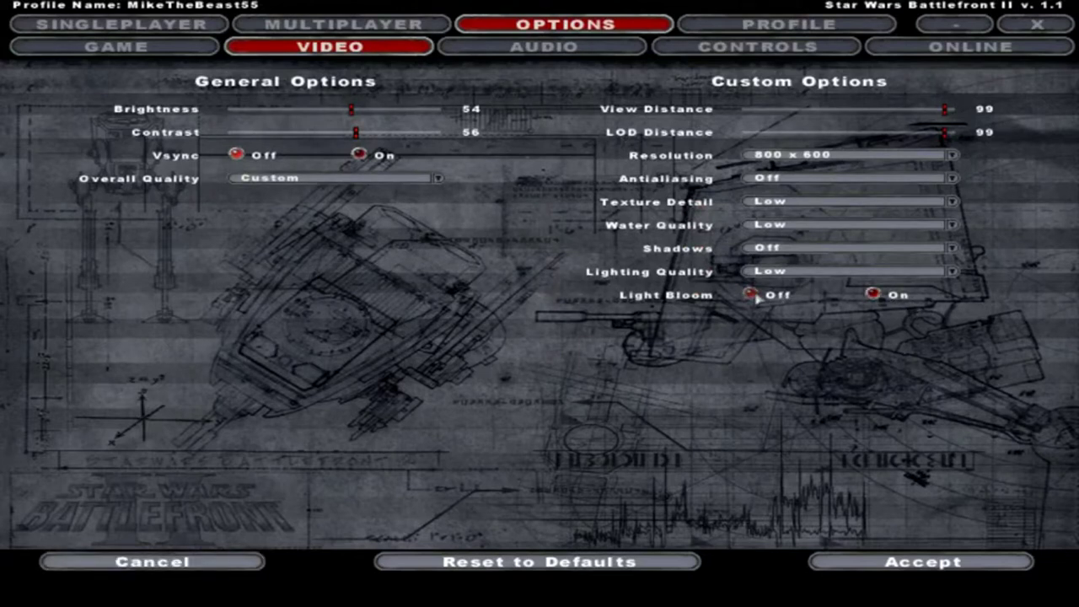
pyautogui.click(807, 180)
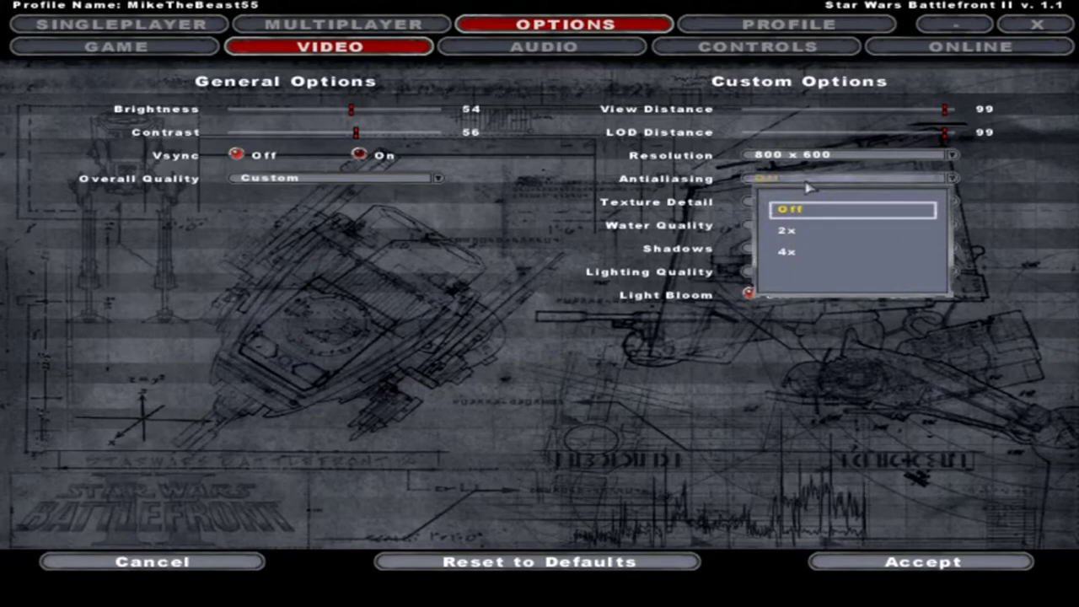
pyautogui.click(818, 213)
pyautogui.click(862, 180)
pyautogui.click(862, 182)
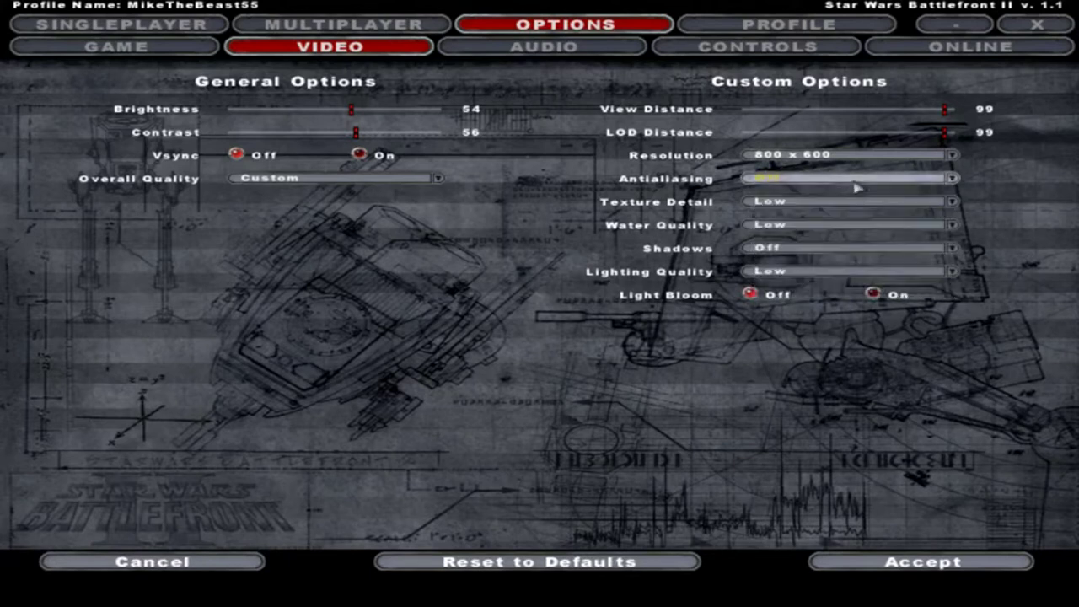
pyautogui.click(938, 562)
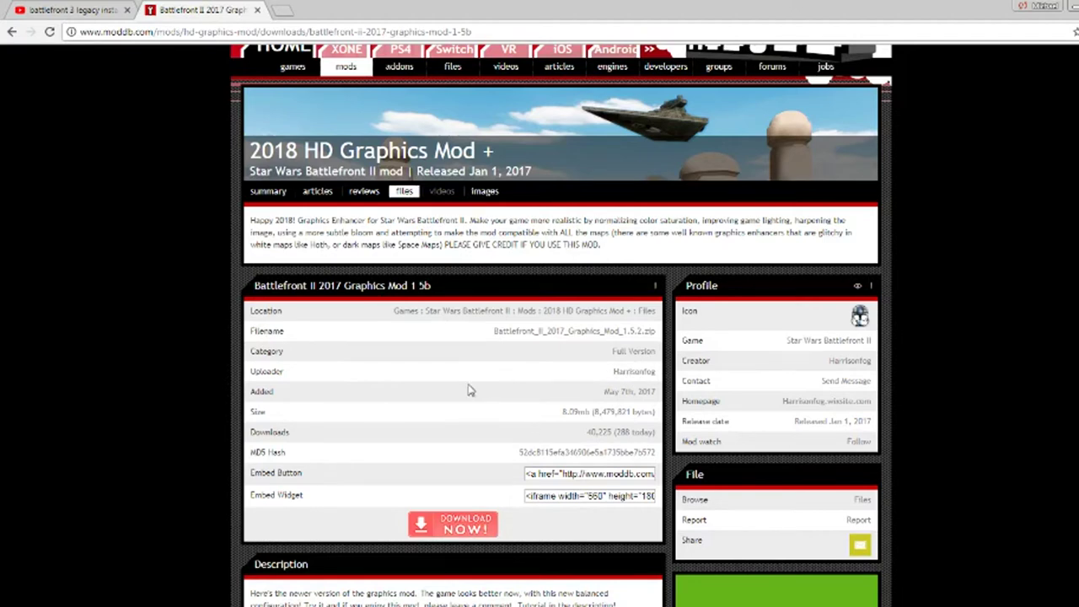
# - Leave the mod's download page and examine the file names in the extracted 2017 graphics mod folder
pyautogui.click(1073, 8)
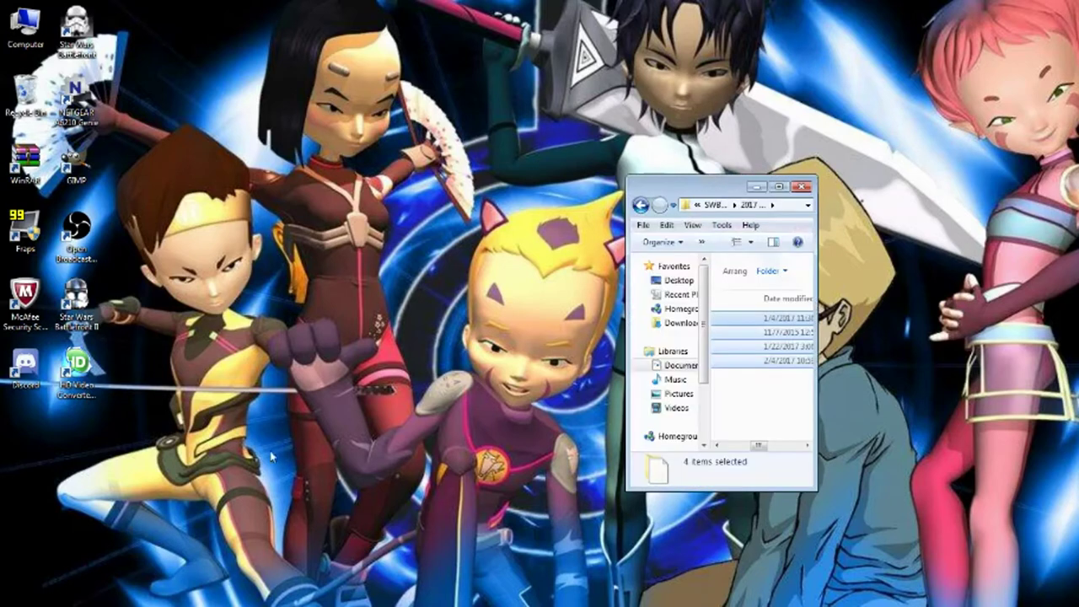
pyautogui.moveTo(756, 447); pyautogui.dragTo(732, 451)
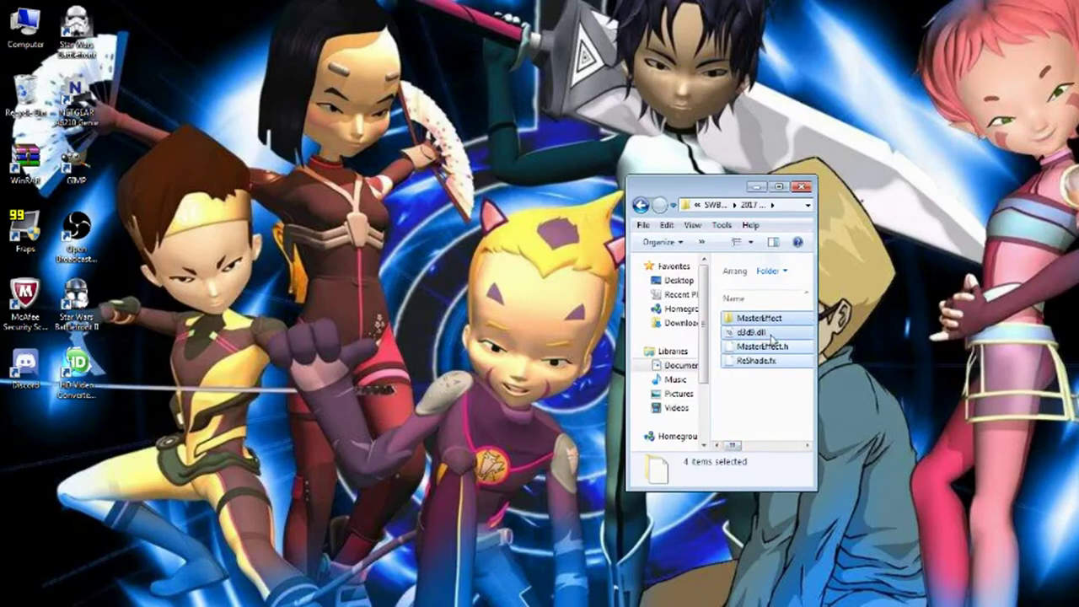
pyautogui.click(761, 387)
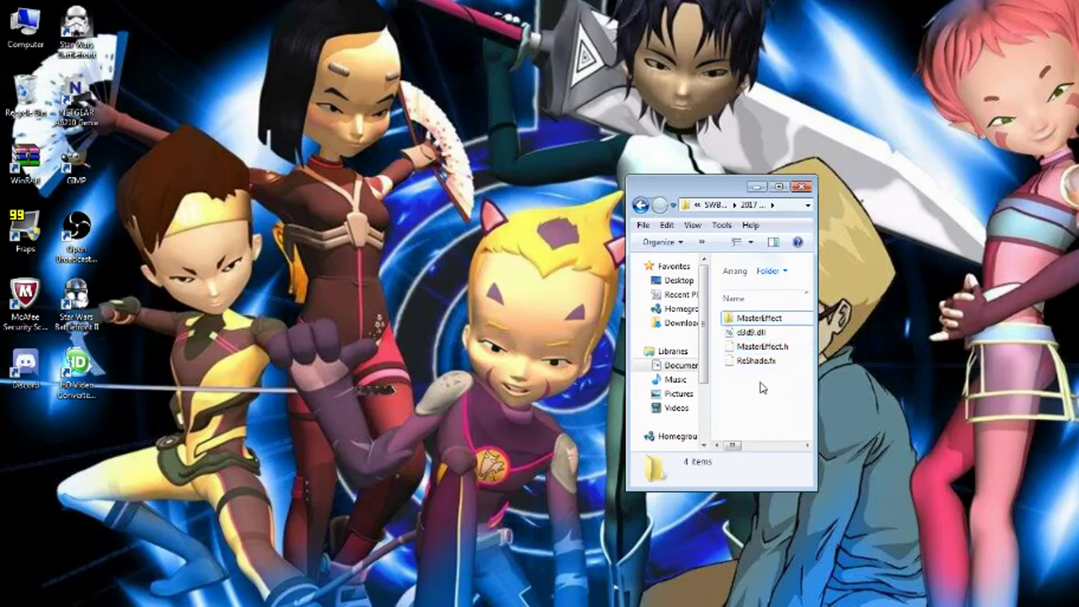
pyautogui.moveTo(757, 385)
pyautogui.mouseDown()
pyautogui.moveTo(777, 353)
pyautogui.moveTo(769, 376)
pyautogui.mouseUp()
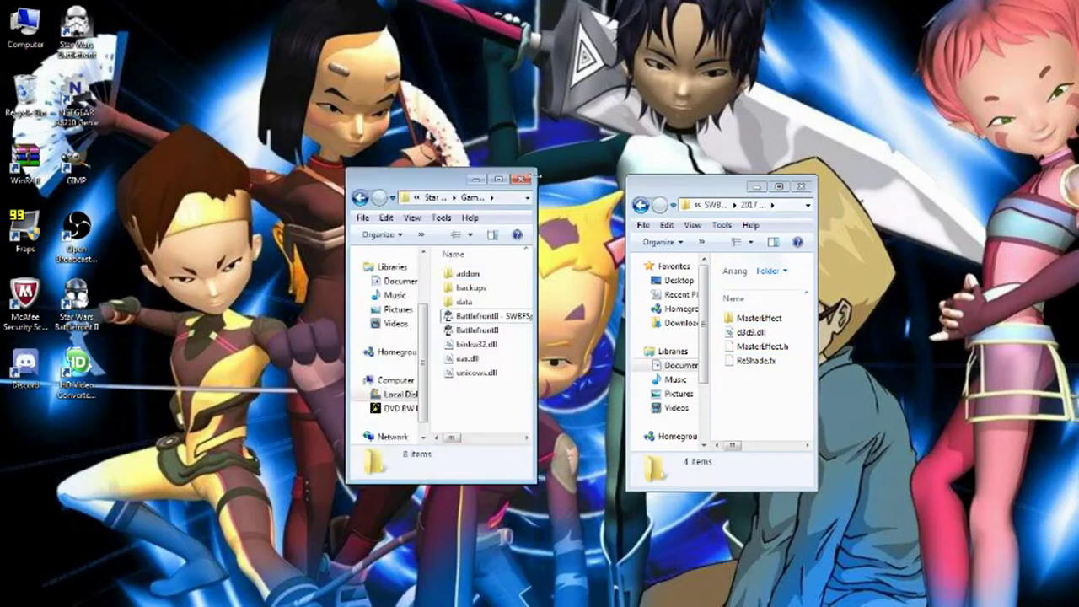
# - Open the Star Wars Battlefront II GameData folder inside Program Files (x86) on the local disk
pyautogui.click(401, 395)
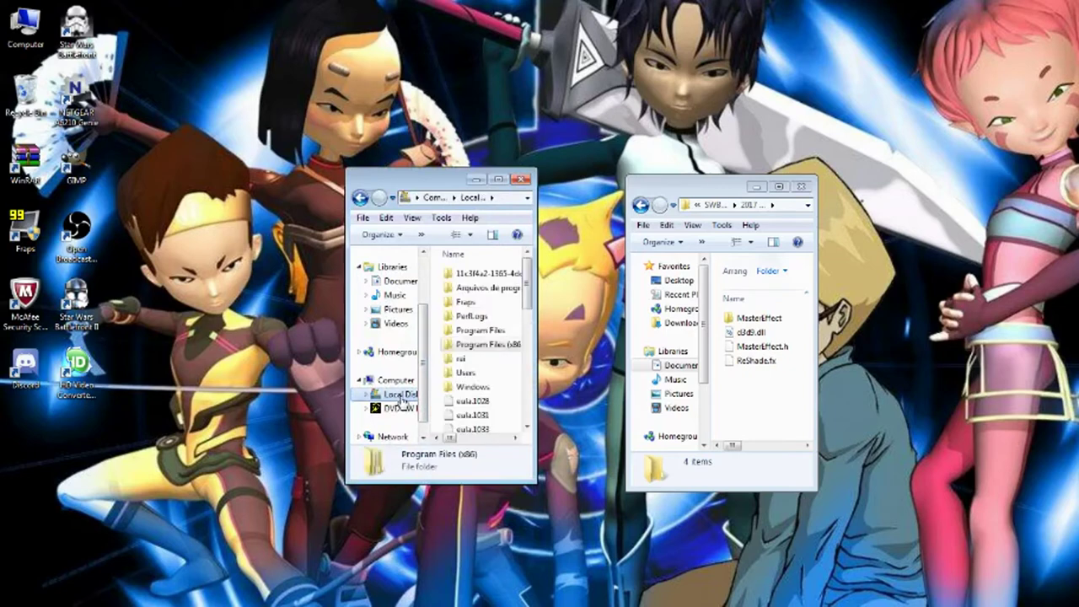
pyautogui.doubleClick(497, 353)
pyautogui.scroll(-5, 486, 384)
pyautogui.doubleClick(487, 384)
pyautogui.doubleClick(493, 290)
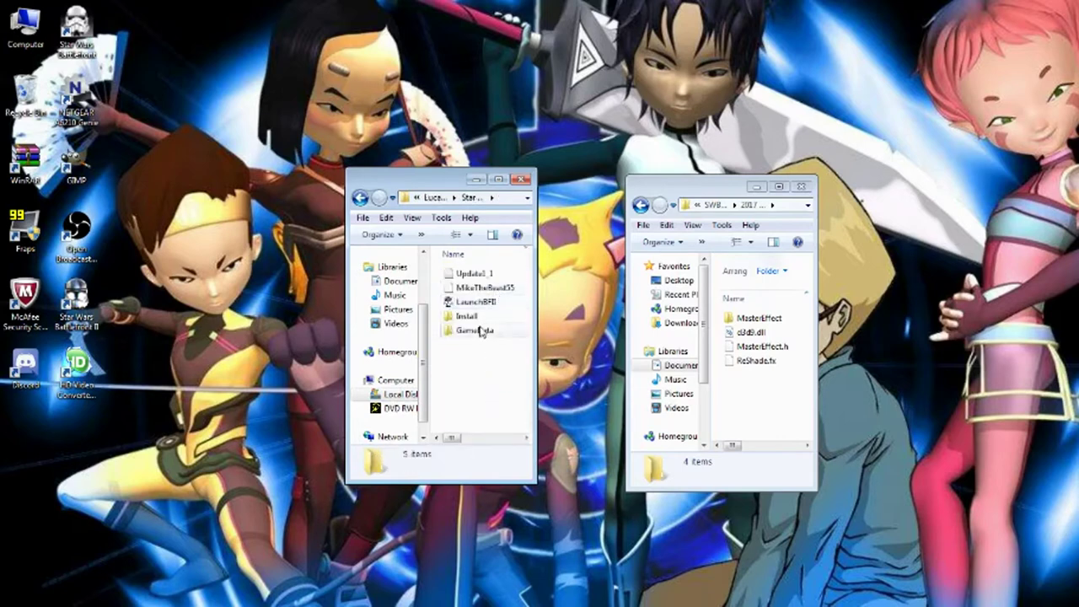
pyautogui.doubleClick(481, 331)
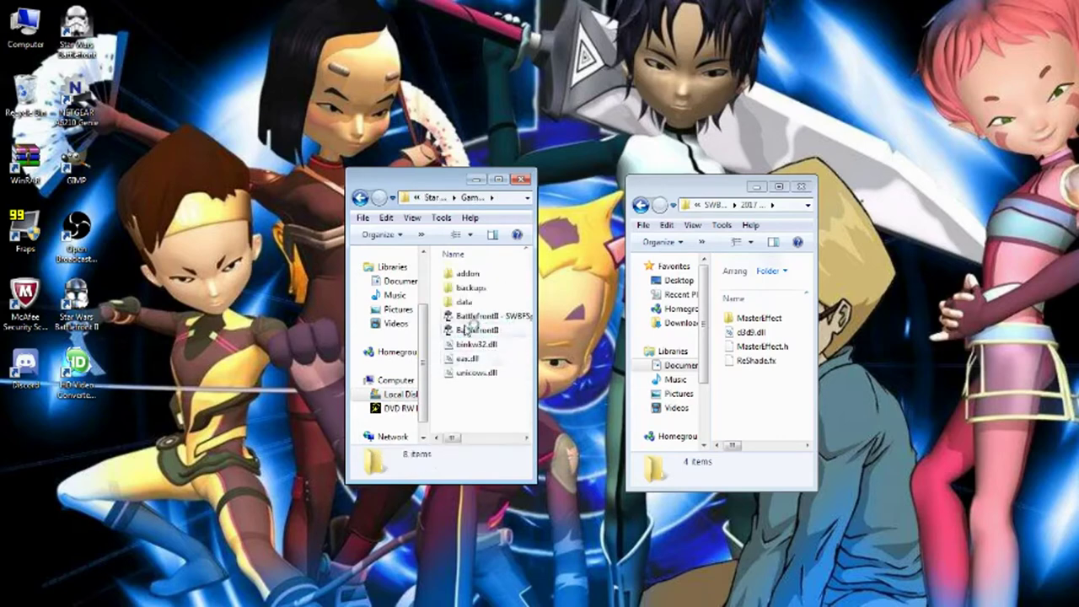
# - Move MasterEffect, d3d9.dll, MasterEffect.h and ReShade.fx into GameData with administrator permission and close both folder windows
pyautogui.moveTo(741, 388); pyautogui.dragTo(496, 423)
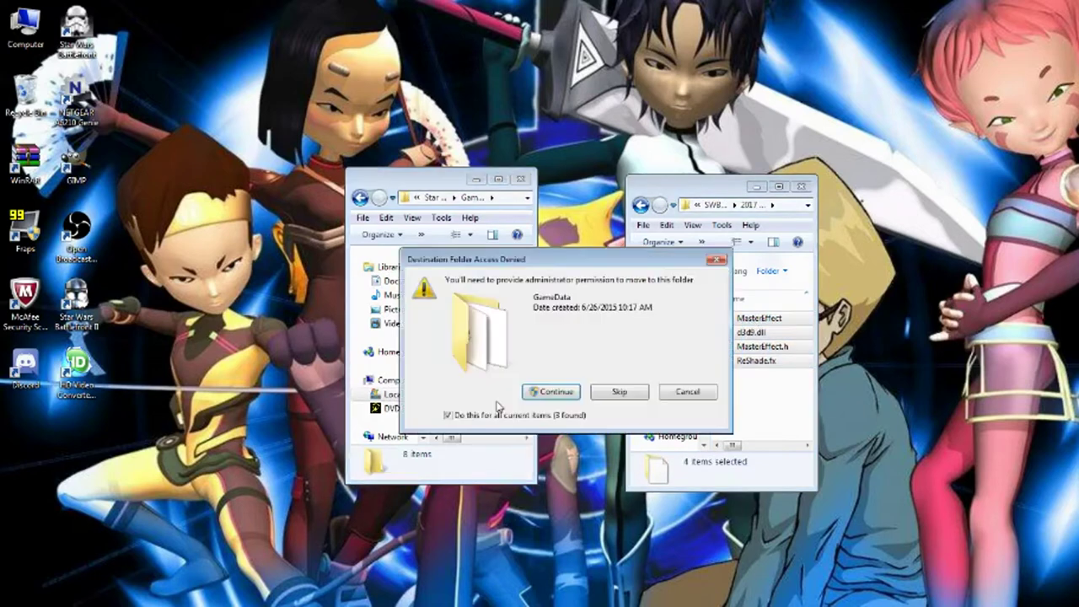
pyautogui.click(552, 393)
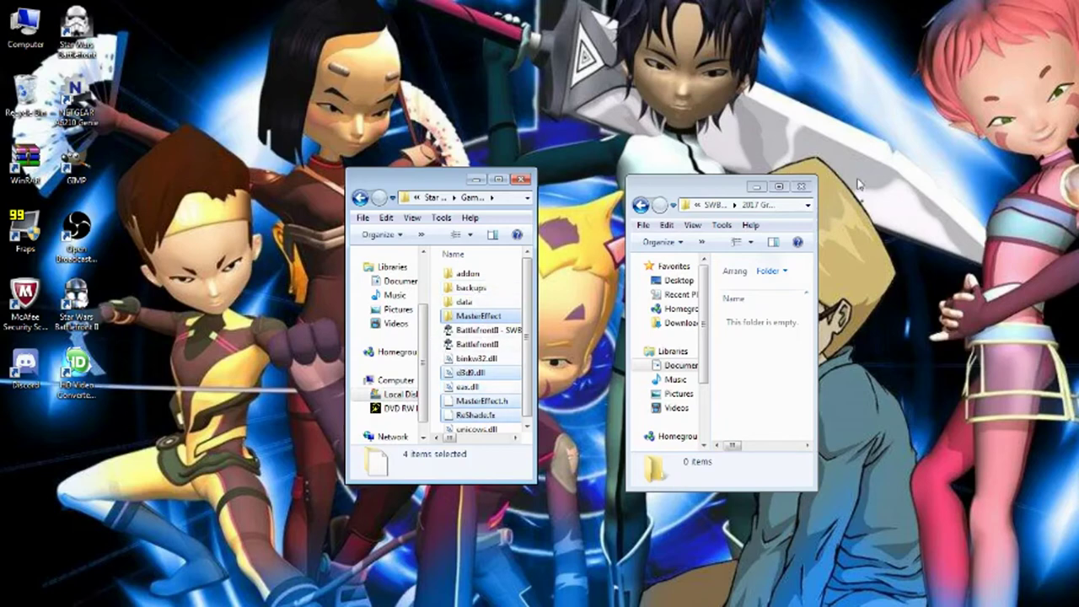
pyautogui.click(800, 186)
pyautogui.click(521, 178)
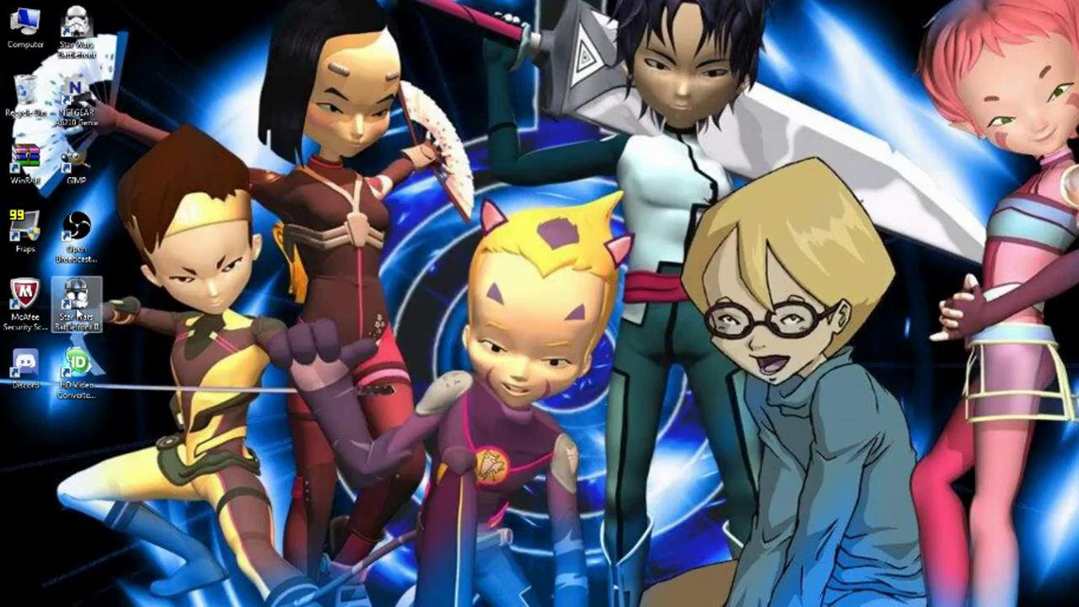
# - Launch Star Wars Battlefront II, skip the intro and load the existing player profile
pyautogui.doubleClick(77, 312)
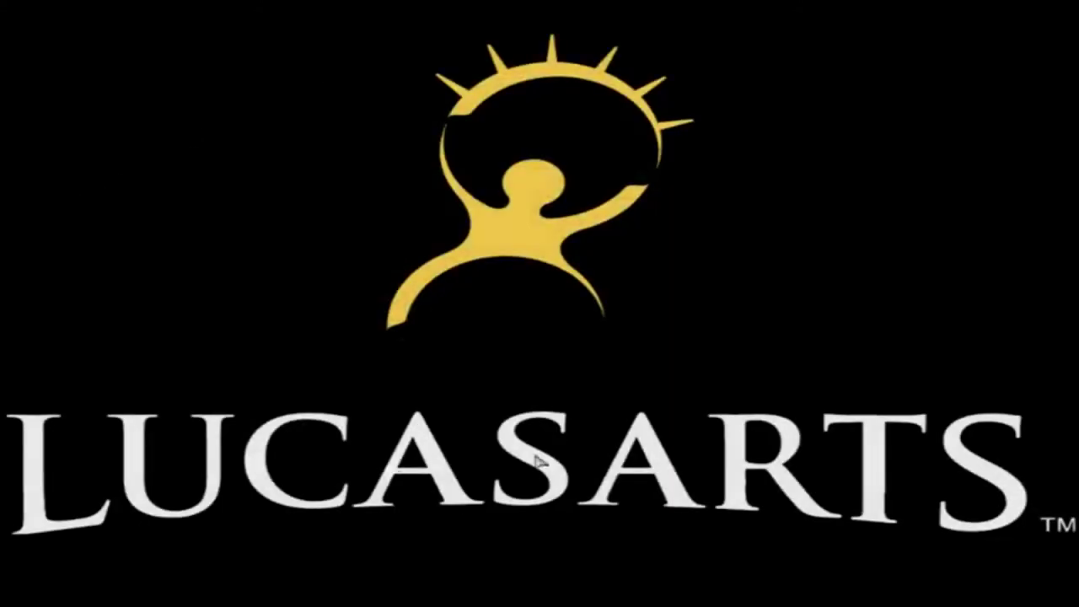
pyautogui.click(612, 472)
pyautogui.click(608, 472)
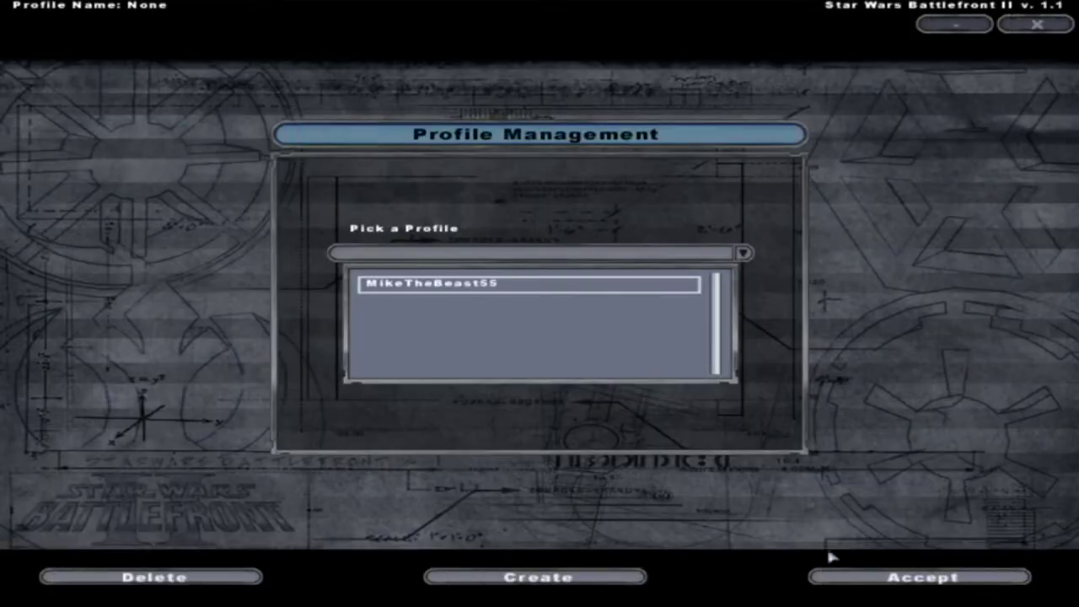
pyautogui.click(876, 570)
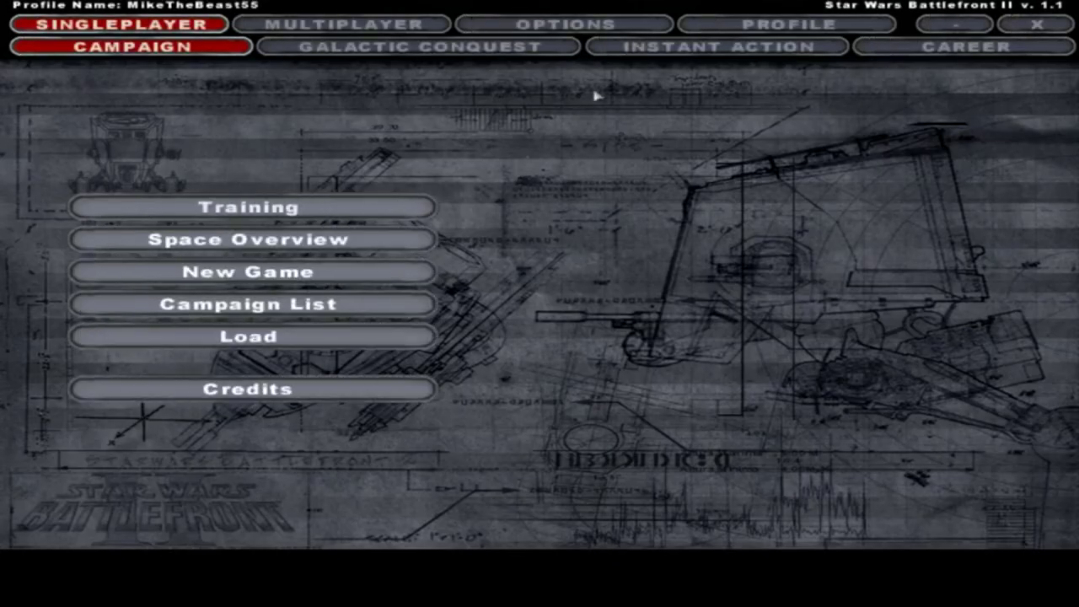
# - Set up an Instant Action match on Mustafar in Conquest mode and the Clone Wars era, and launch it
pyautogui.click(666, 42)
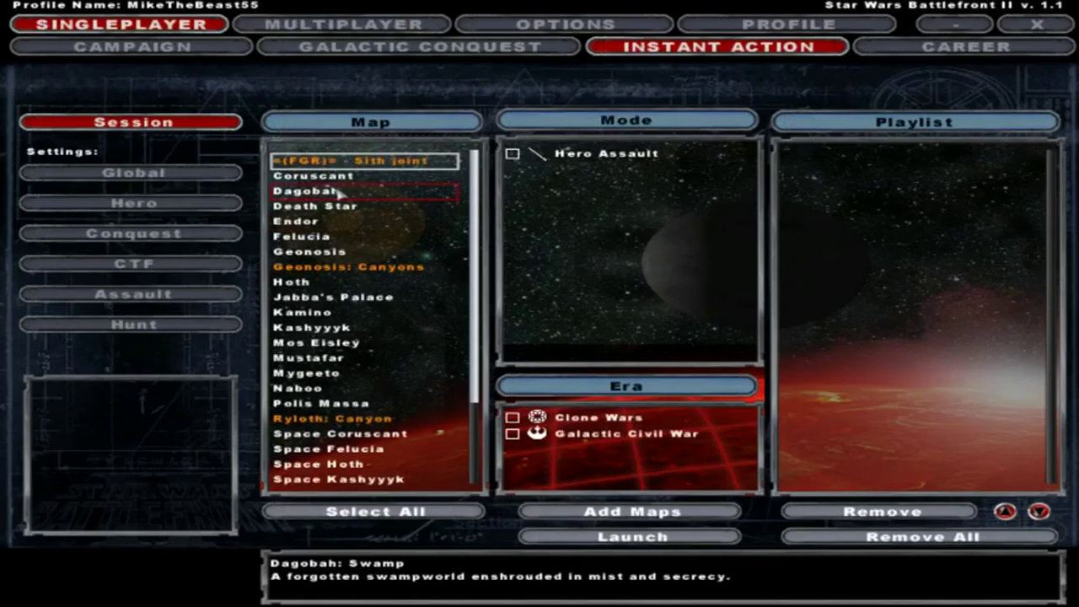
pyautogui.click(339, 192)
pyautogui.click(362, 327)
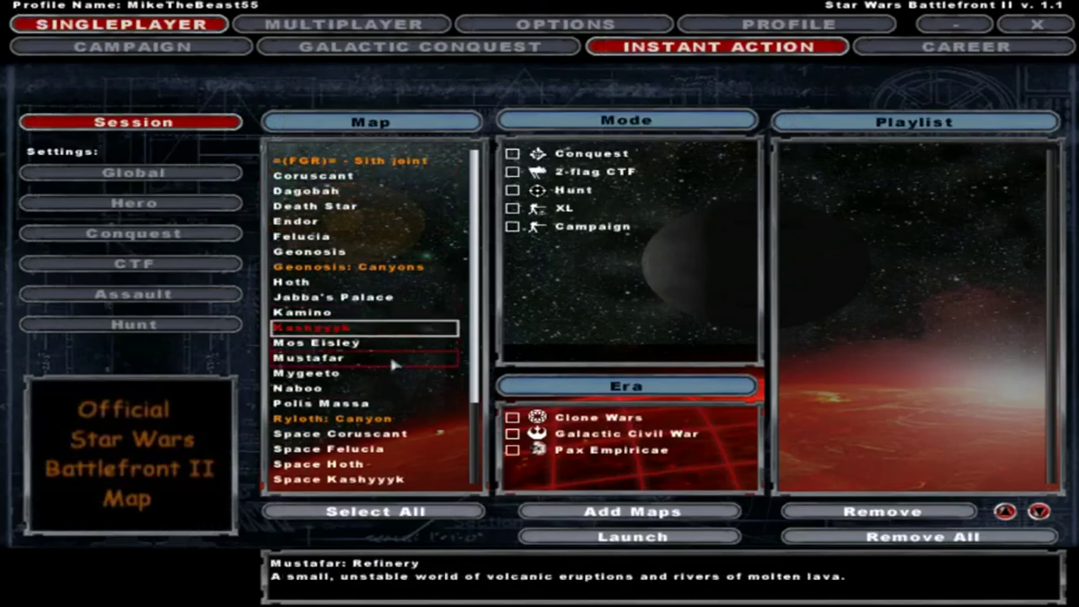
pyautogui.click(390, 356)
pyautogui.click(540, 155)
pyautogui.click(534, 418)
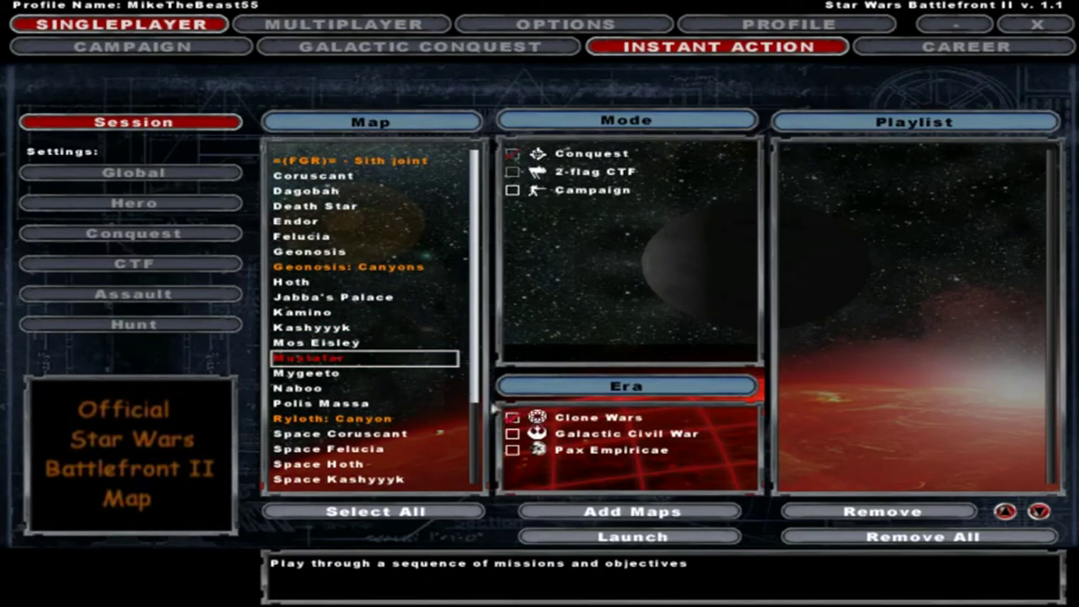
pyautogui.click(387, 345)
pyautogui.doubleClick(387, 359)
pyautogui.click(618, 536)
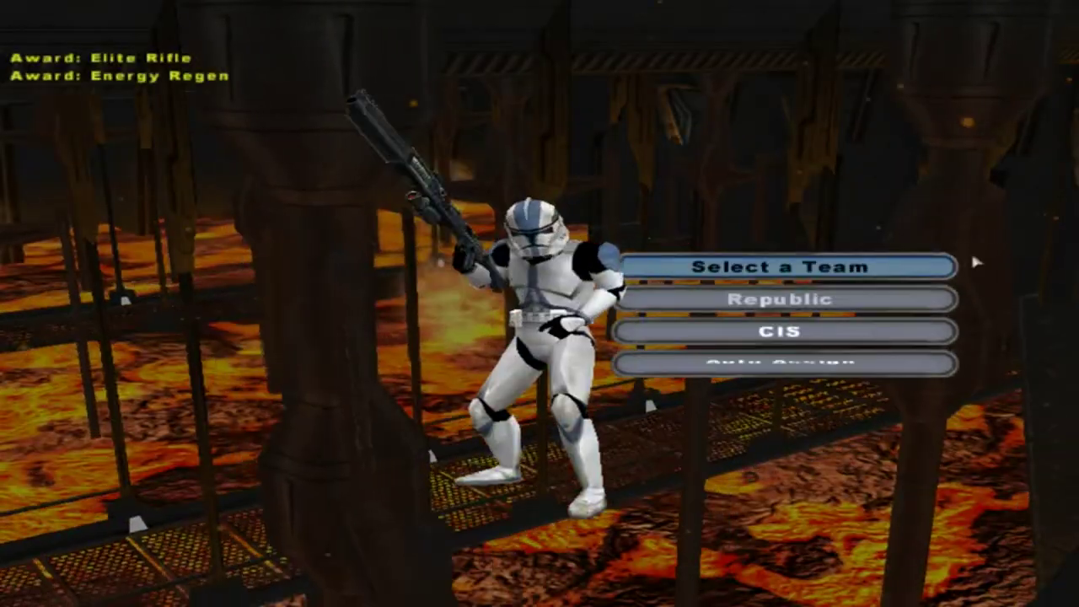
# - Join the Republic team and spawn as the trooper with the blaster rifle
pyautogui.click(768, 303)
pyautogui.click(318, 212)
pyautogui.click(456, 118)
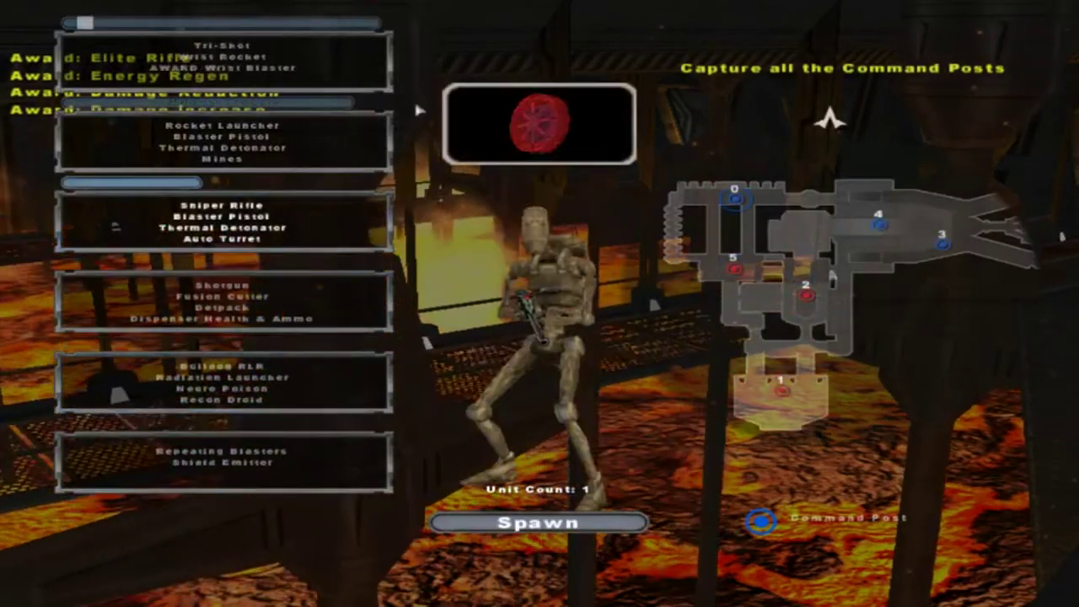
pyautogui.click(451, 112)
pyautogui.click(359, 60)
pyautogui.click(552, 524)
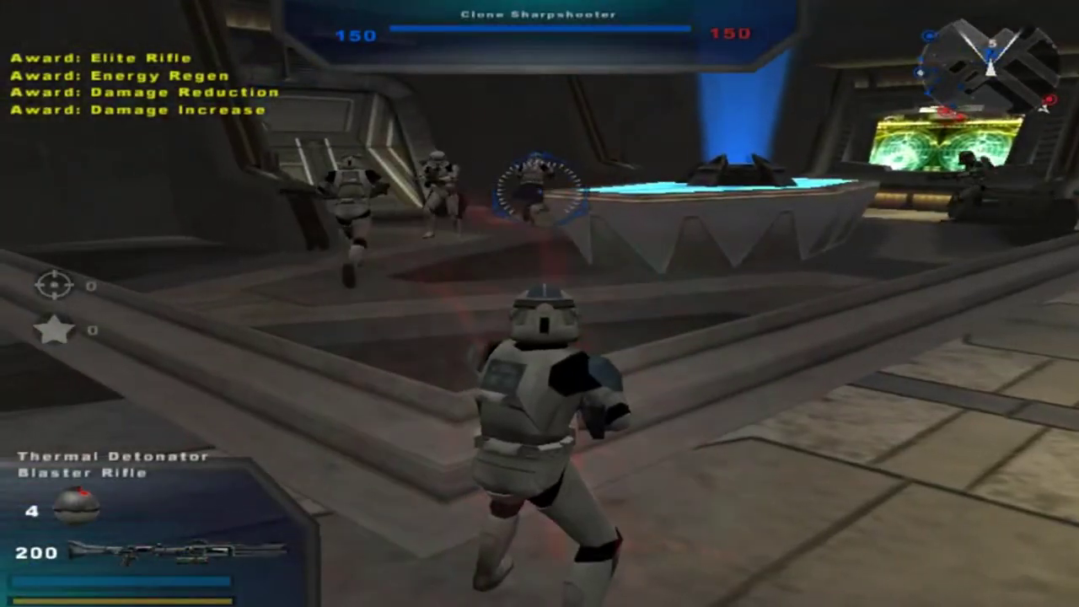
# - Run the trooper out of the control room and onto the lava bridge to view the modded graphics
pyautogui.press('w')
pyautogui.press('w')
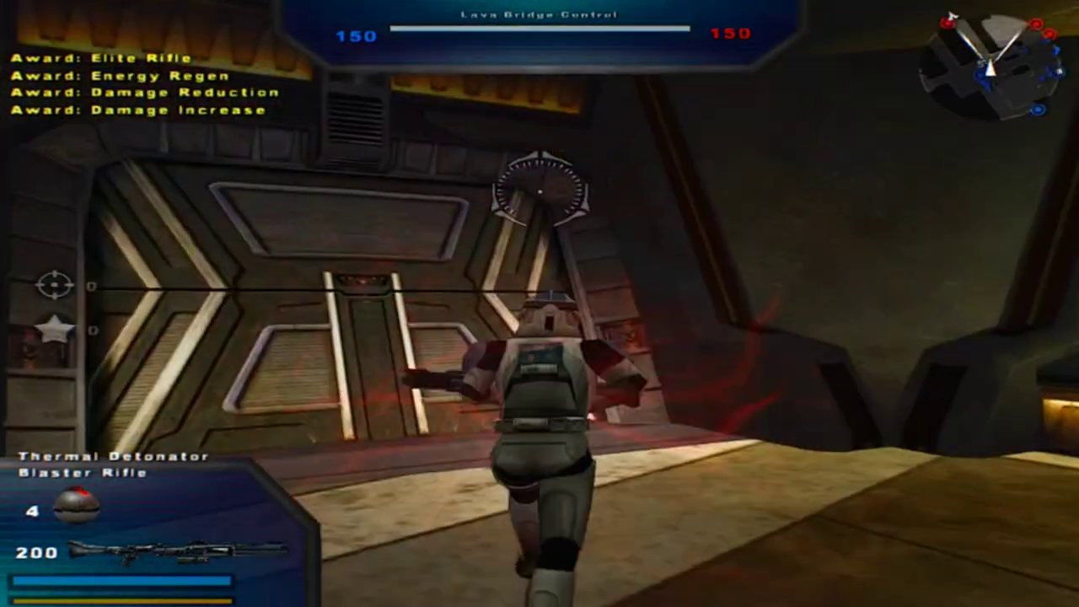
pyautogui.press('w')
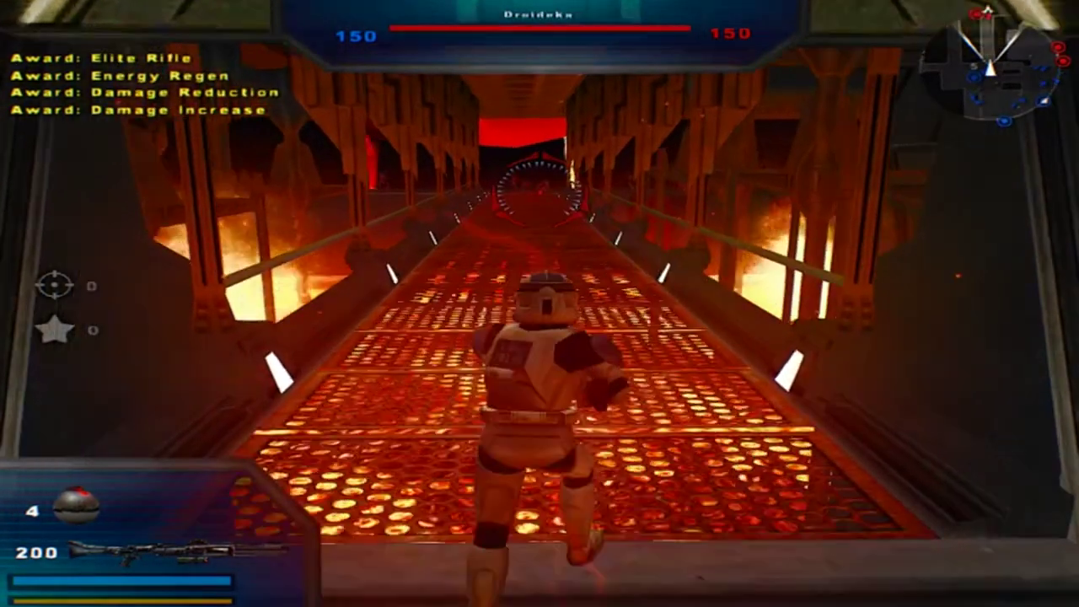